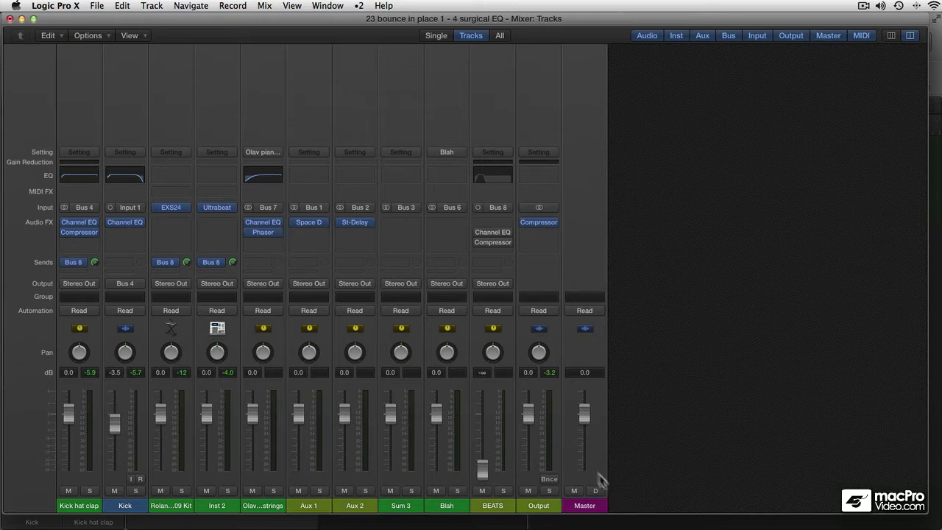
Insert a Compressor (Dynamics > Compressor) in the BEATS channel's first Audio FX slot.
left_click(504, 223)
mouse_move(507, 268)
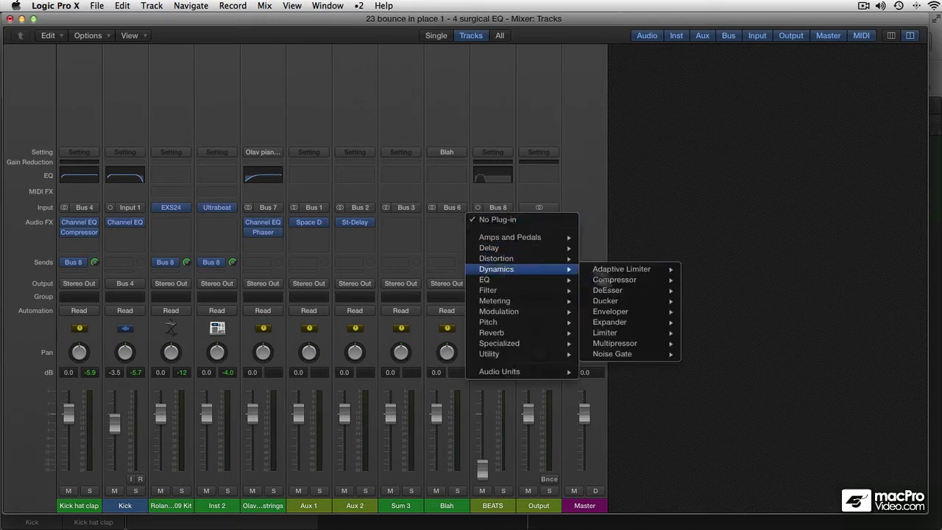
mouse_move(650, 282)
left_click(705, 280)
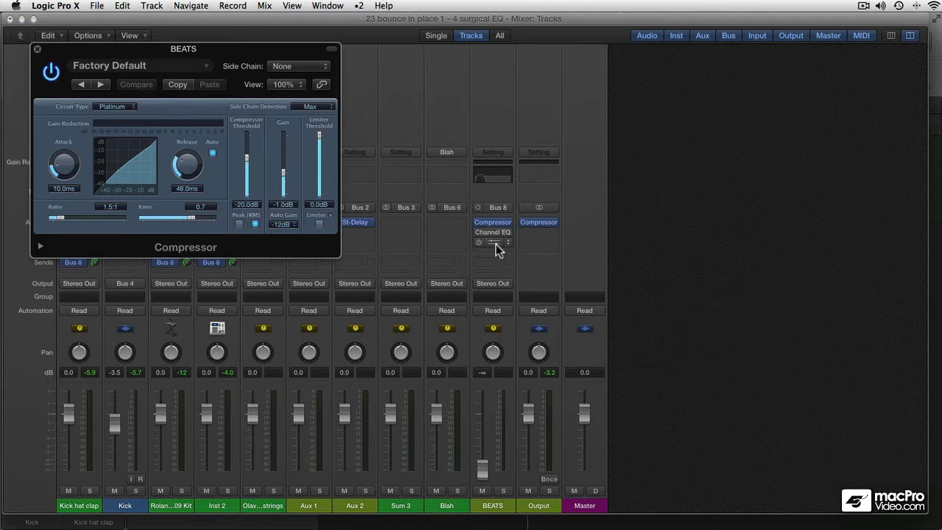
Solo the BEATS channel and set its fader level to -1.4 dB.
left_click_drag(482, 470, 482, 420)
left_click(504, 491)
left_click_drag(180, 50, 273, 45)
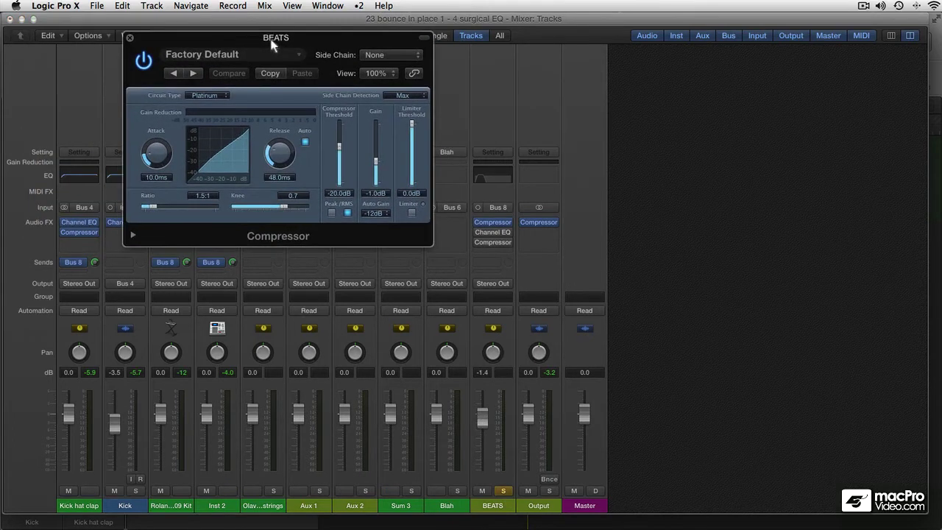
Expand the BEATS Compressor window to show the Side Chain Filter, Output Distortion and Output Mix controls.
left_click(133, 237)
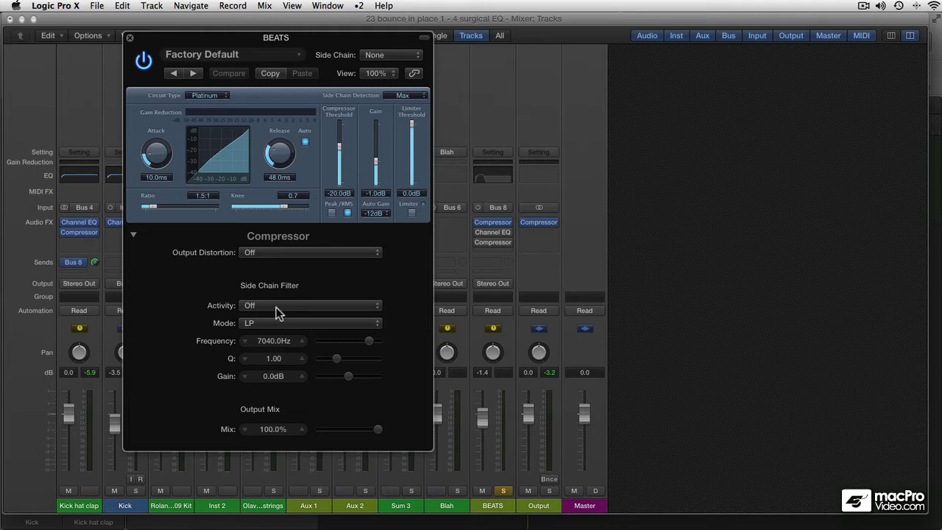
Set the Side Chain Filter Activity to Listen, with the filter in LP mode at 7040 Hz.
left_click(276, 307)
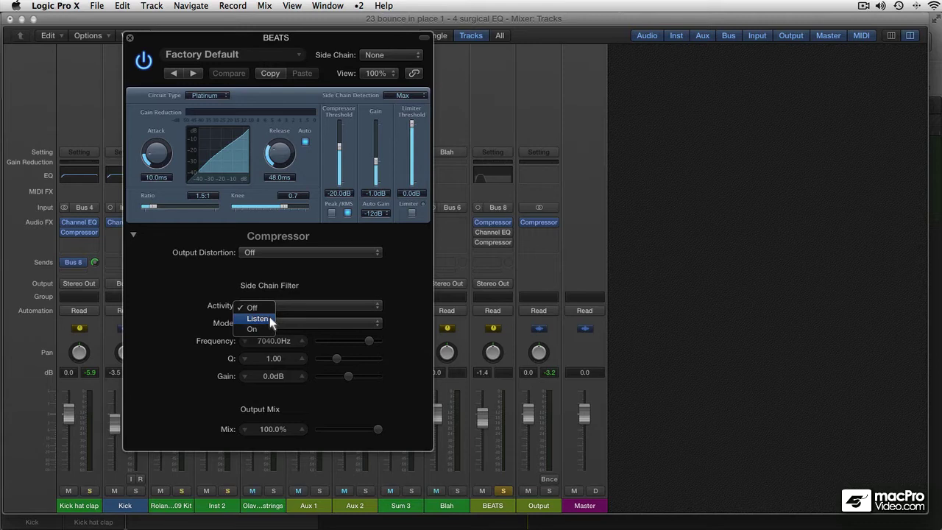
left_click(257, 318)
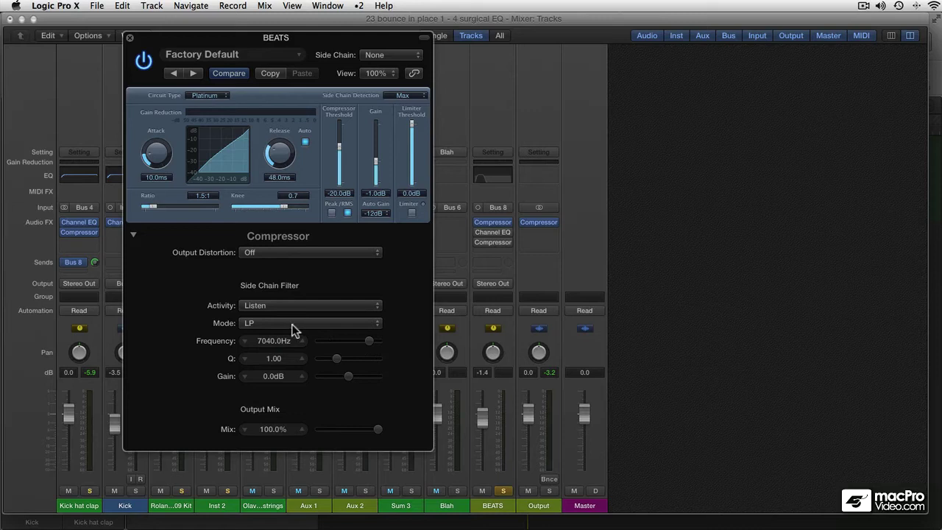
left_click(292, 328)
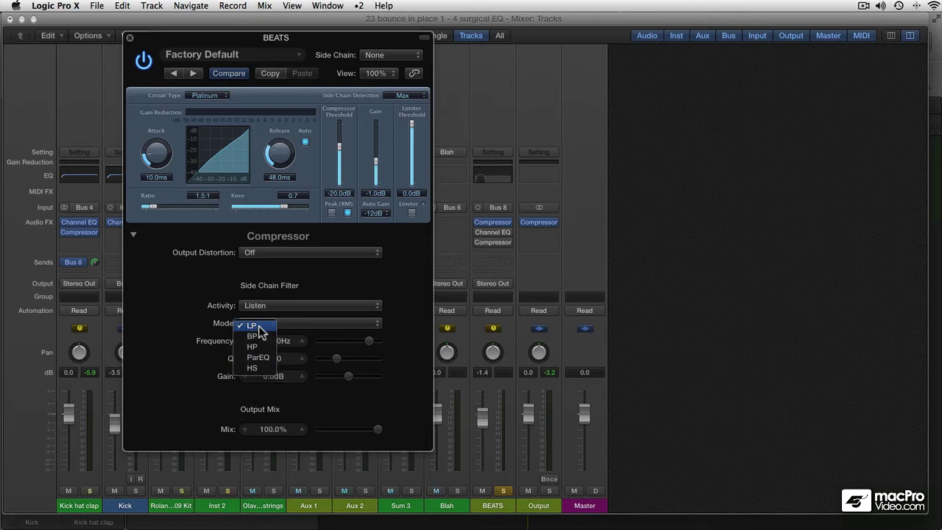
Keep the side-chain filter in LP, lower its frequency, and switch detection to Peak.
left_click(183, 352)
left_click_drag(371, 341, 331, 347)
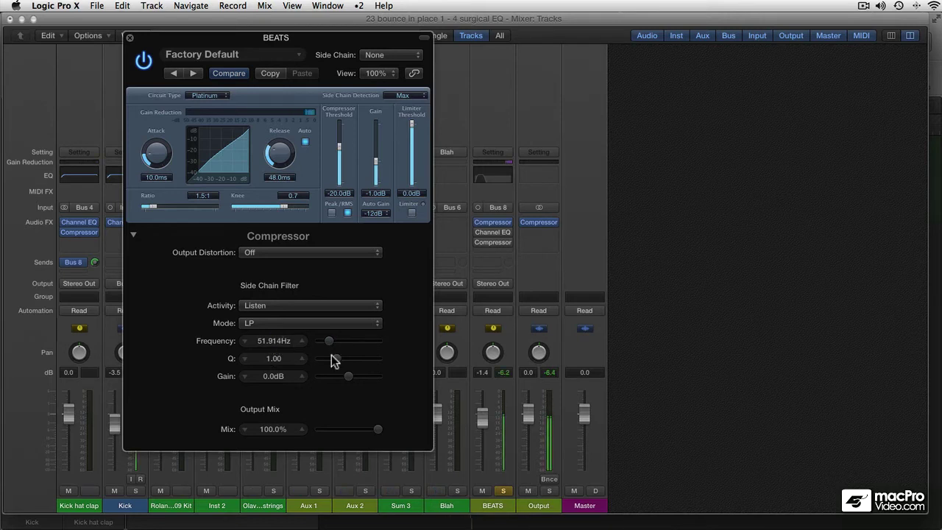
left_click(332, 214)
Set circuit type Studio VCA, threshold -23 dB, ratio 2.0:1, side-chain frequency about 78 Hz.
left_click(209, 95)
left_click(197, 111)
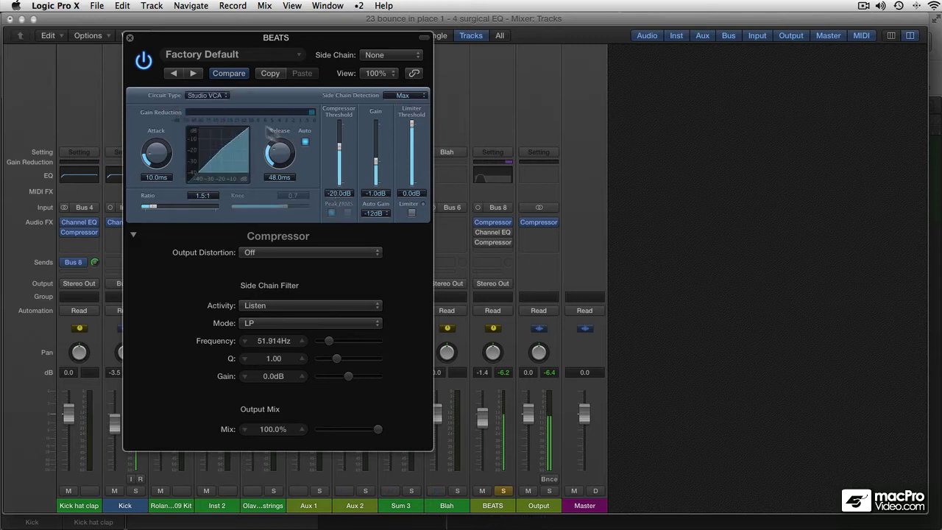
left_click_drag(339, 146, 340, 152)
left_click_drag(158, 207, 175, 210)
left_click_drag(339, 151, 340, 154)
left_click_drag(329, 341, 331, 342)
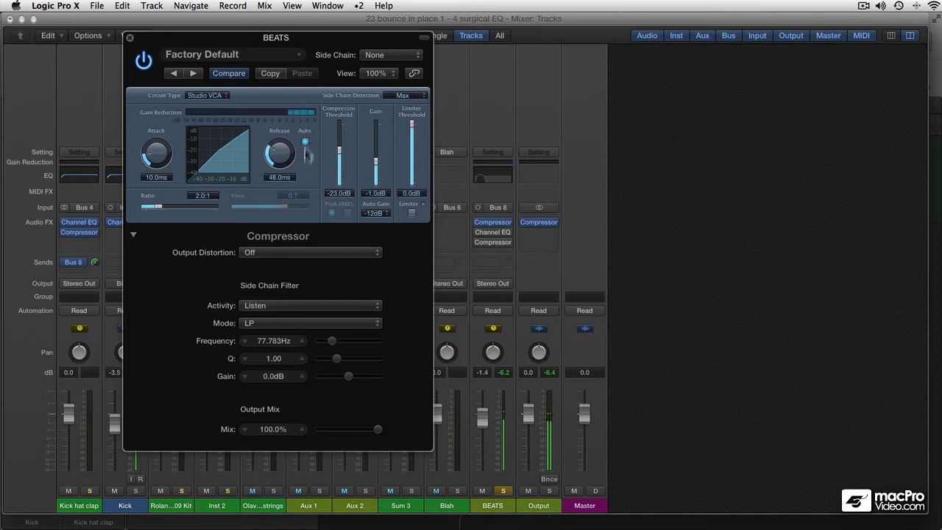
Switch the side-chain filter to HP and sweep its frequency upward.
left_click(307, 323)
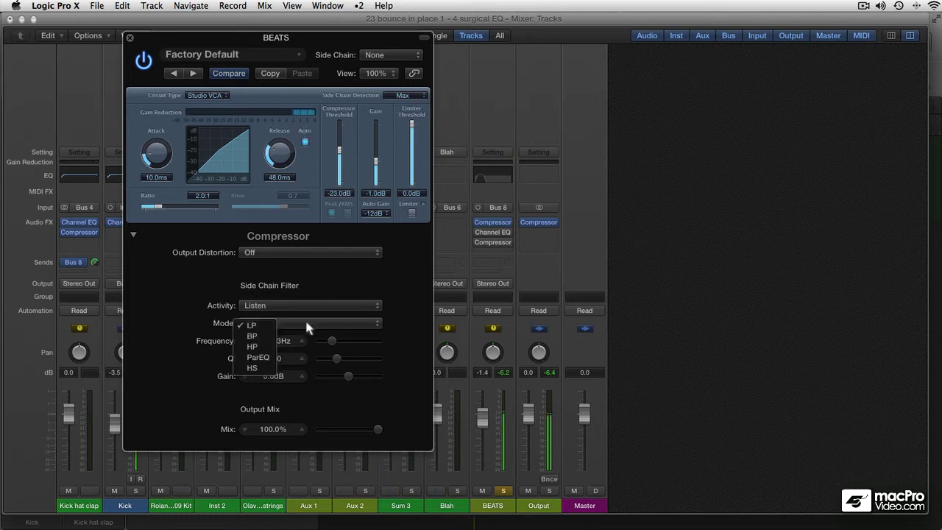
left_click(255, 347)
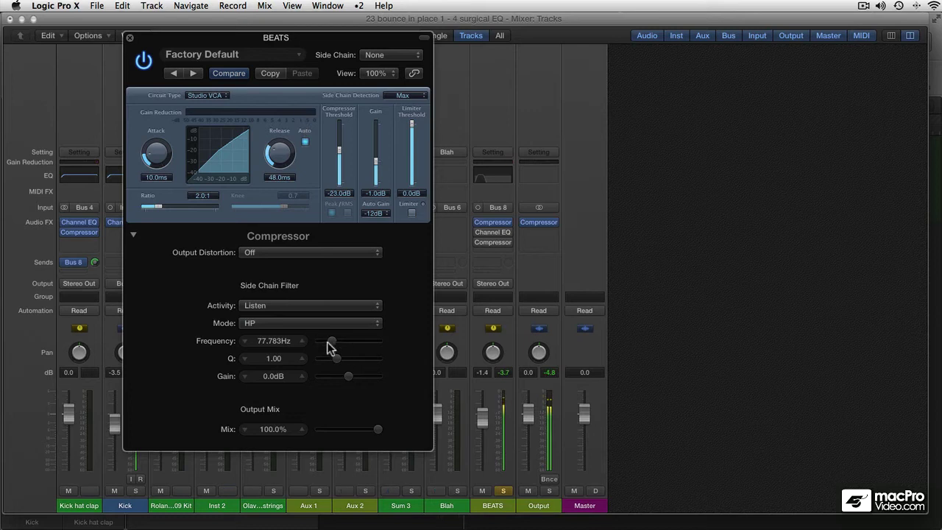
left_click_drag(331, 342, 368, 347)
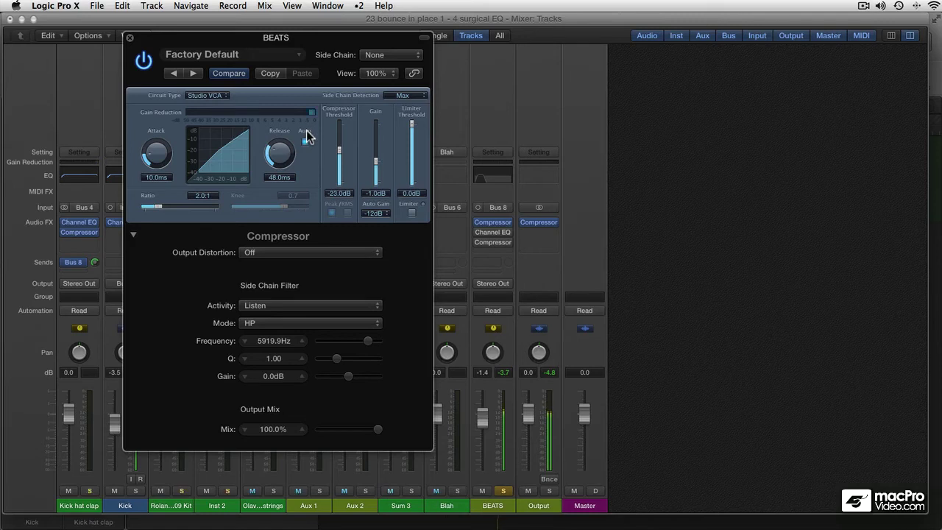
Raise the ratio to 3.5:1 and return the side-chain filter to LP at 87.309 Hz.
left_click_drag(155, 206, 187, 207)
left_click(271, 324)
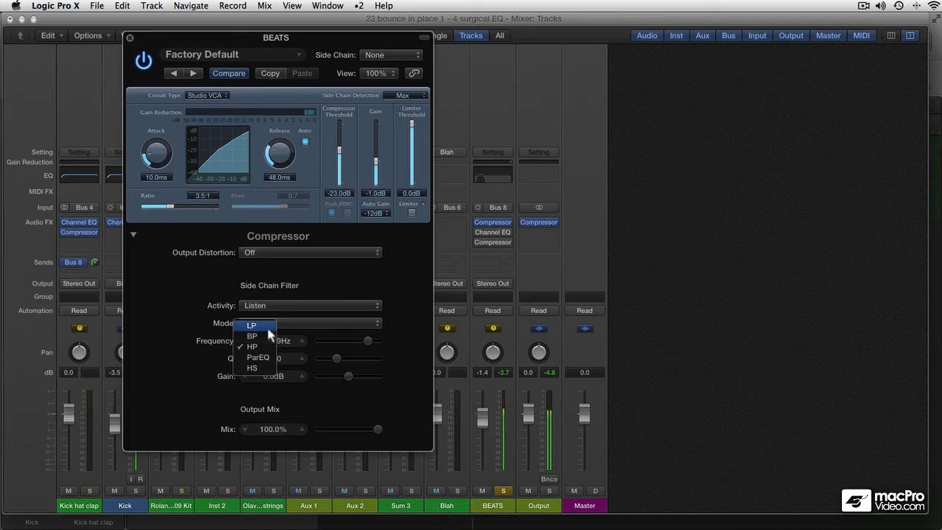
left_click(269, 331)
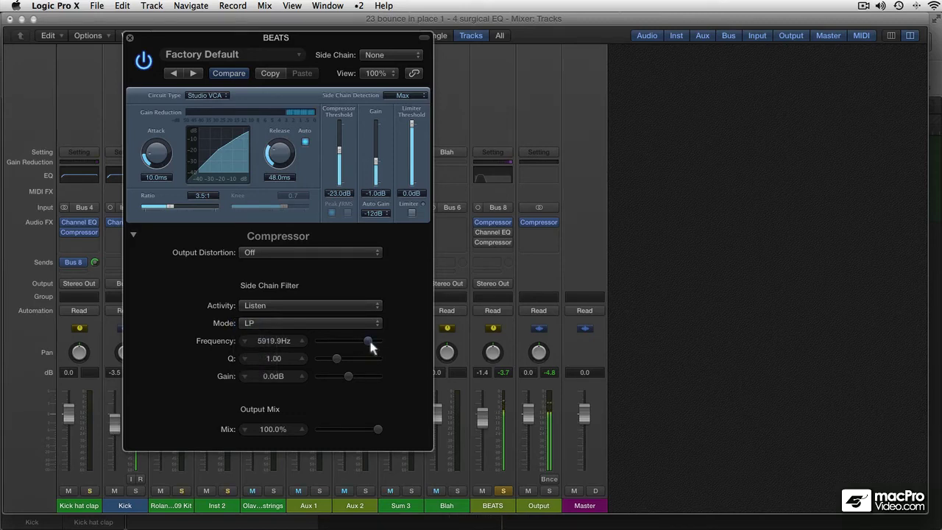
left_click_drag(368, 342, 335, 343)
Turn the side-chain filter Activity On and settle the threshold at -23.5 dB.
left_click(287, 305)
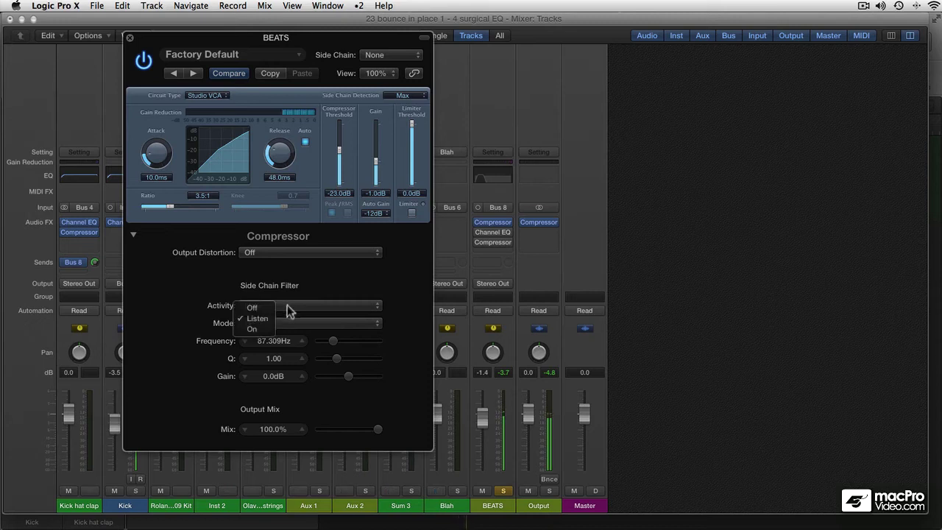
left_click(260, 335)
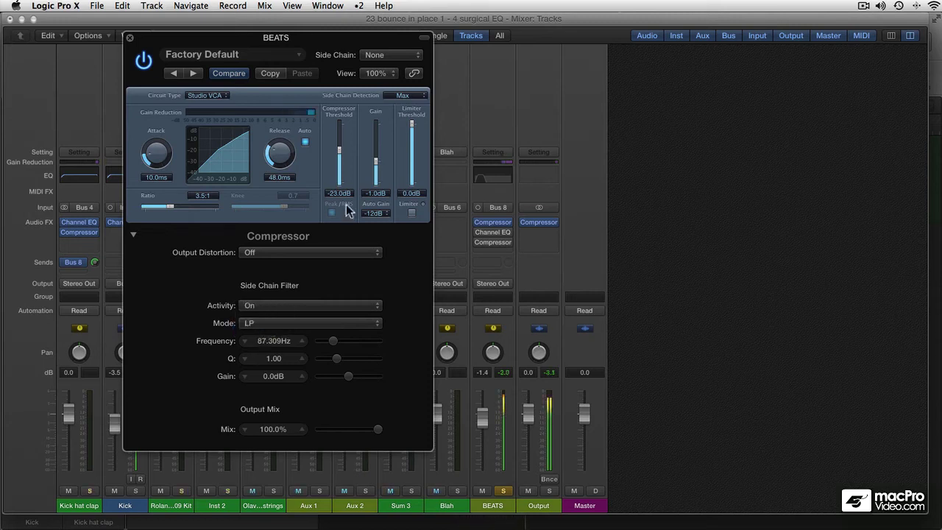
left_click_drag(344, 162, 343, 168)
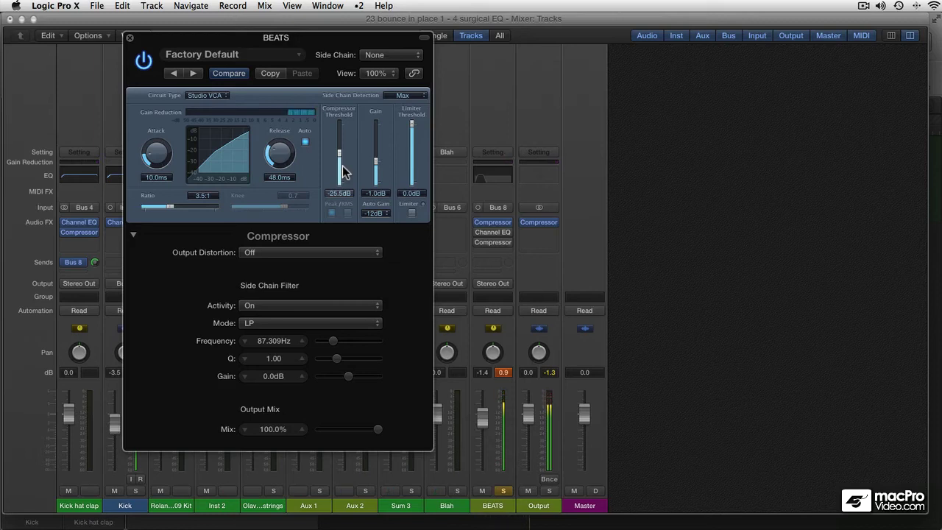
left_click_drag(342, 166, 339, 161)
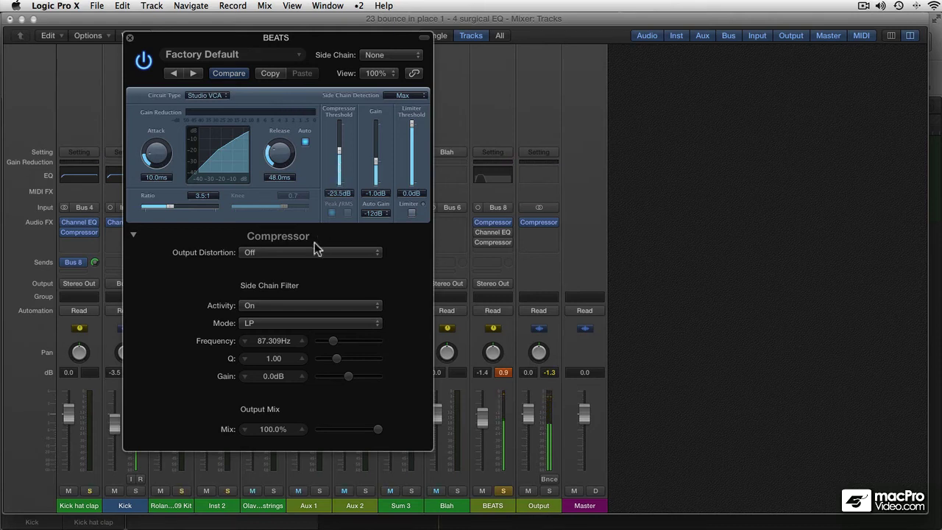
Set the side-chain filter to HP and Listen, sweeping frequency and settling at 87.309 Hz.
left_click(295, 326)
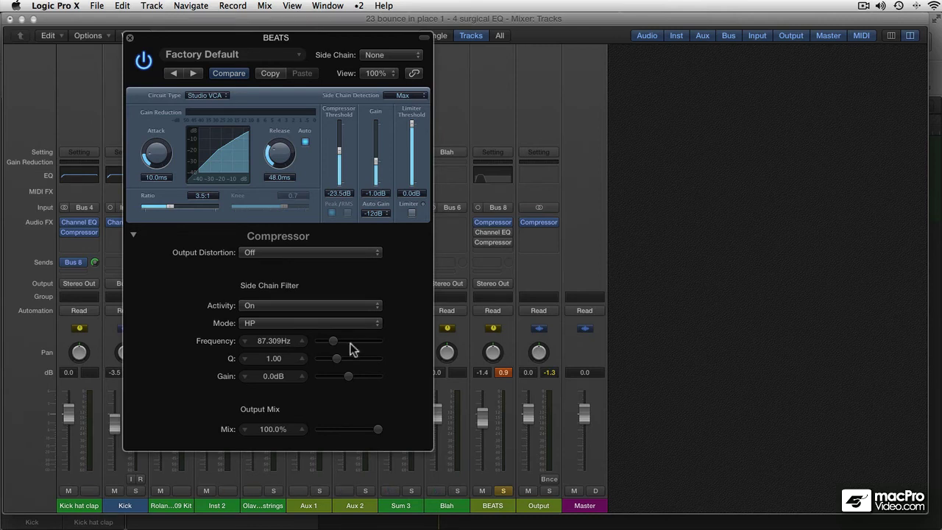
left_click(282, 305)
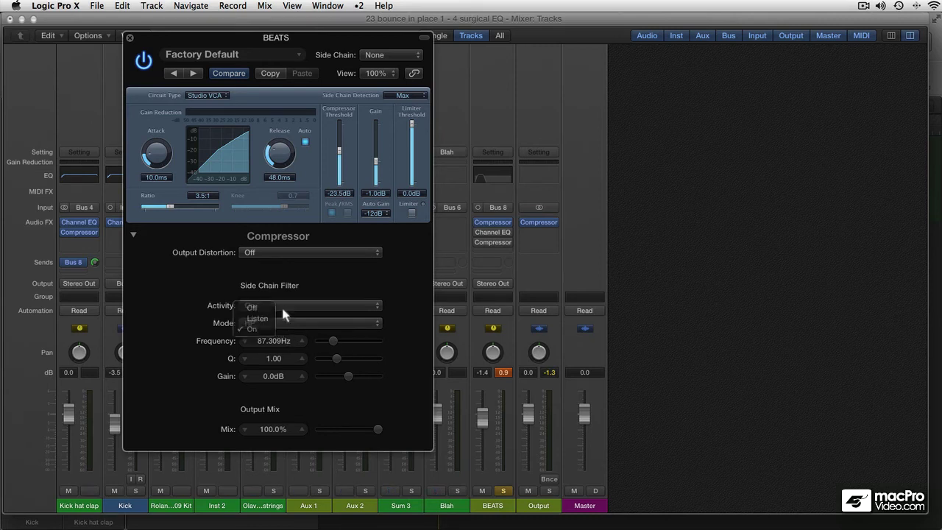
left_click(268, 317)
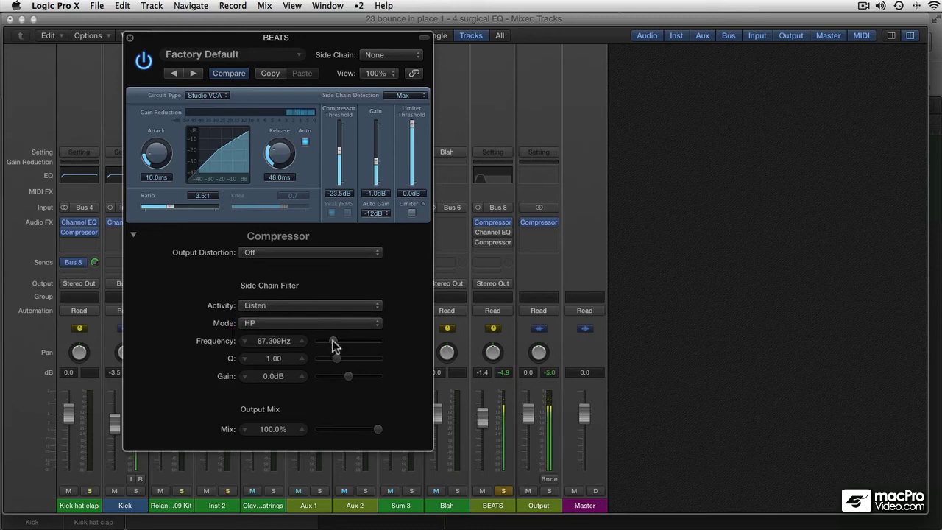
left_click_drag(332, 346, 335, 346)
mouse_move(333, 342)
left_mouse_down()
mouse_move(349, 342)
mouse_move(332, 342)
left_mouse_up()
Switch the side-chain filter Activity On and lower the threshold to -29.5 dB.
left_click(288, 305)
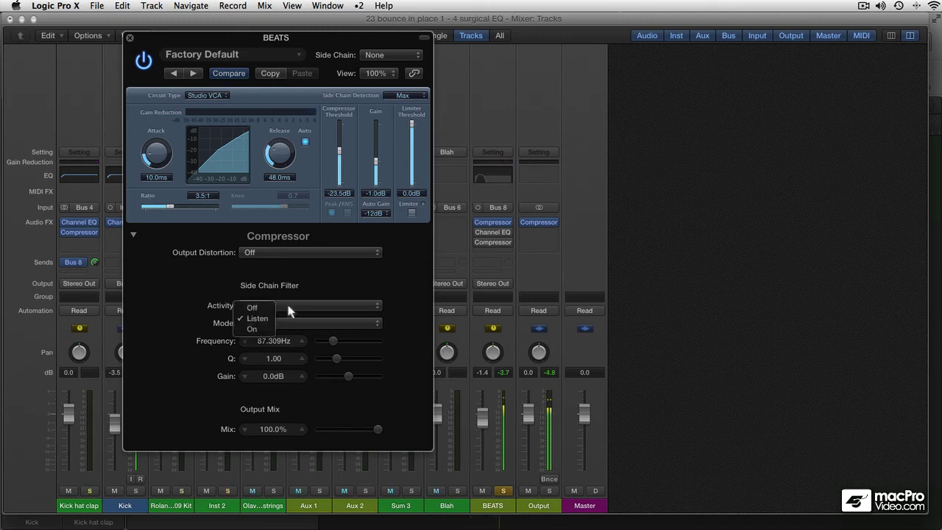
left_click(252, 329)
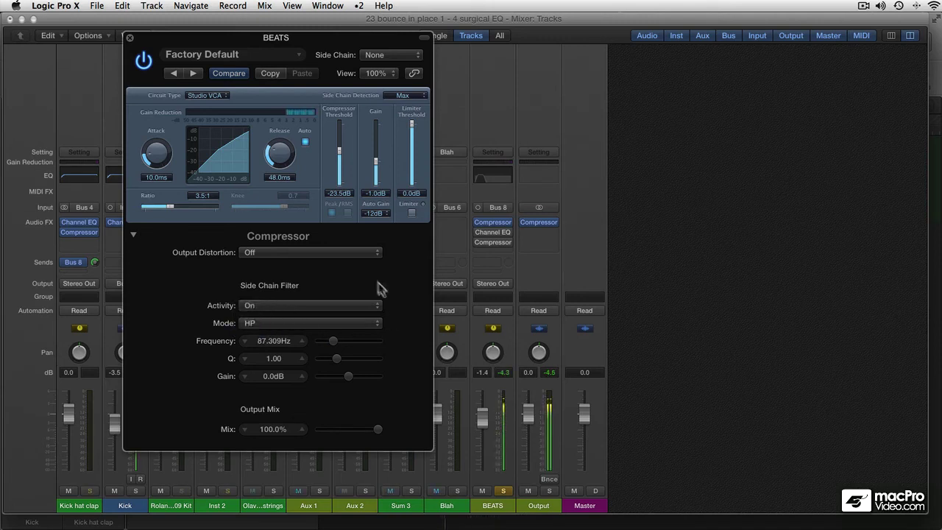
left_click_drag(339, 153, 338, 164)
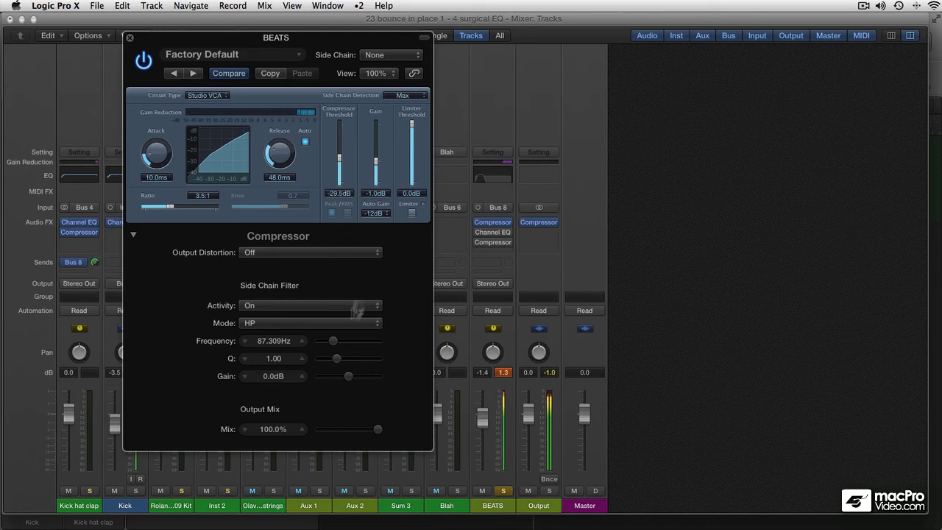
Compare during playback by toggling the side-chain filter Off, then back On.
left_click(293, 308)
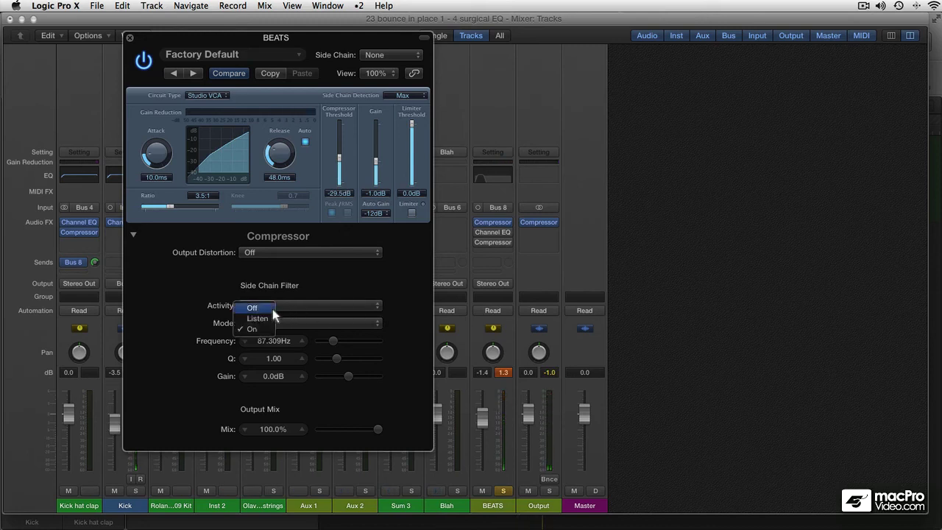
left_click(272, 309)
key("space")
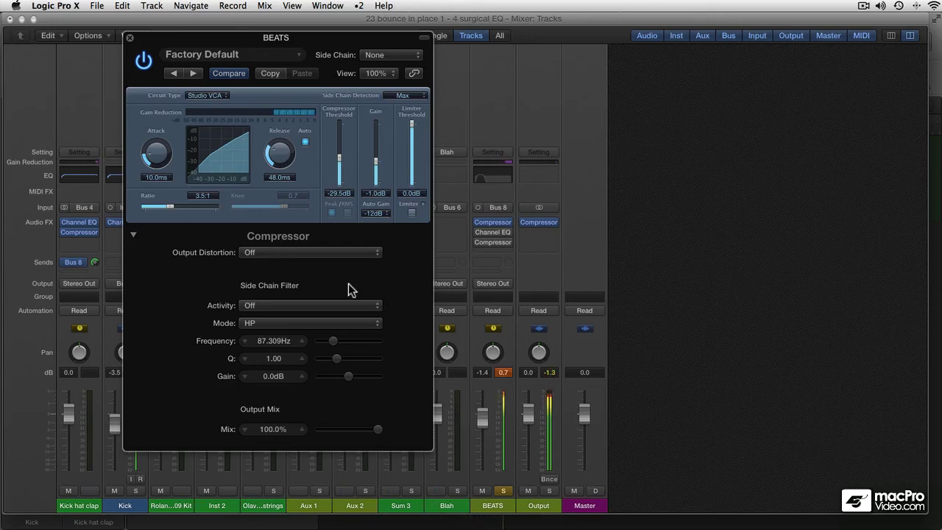
left_click(288, 305)
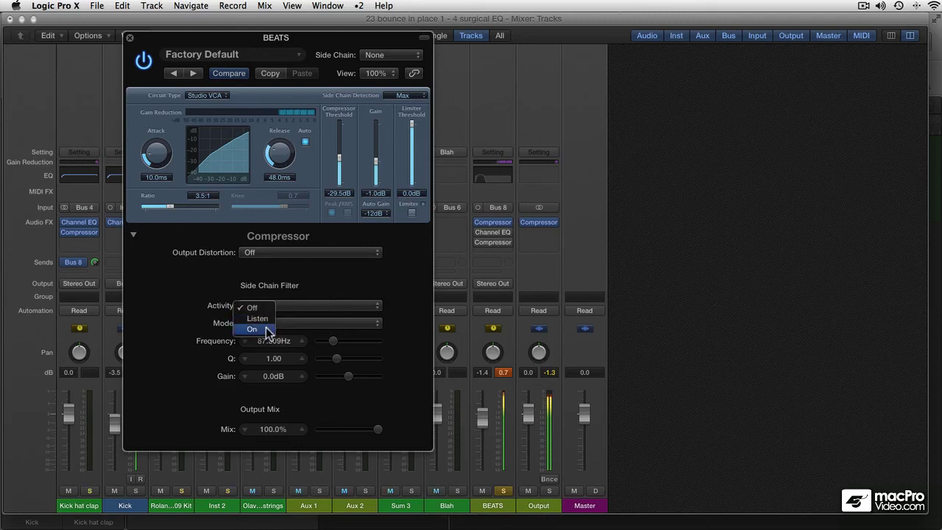
left_click(266, 327)
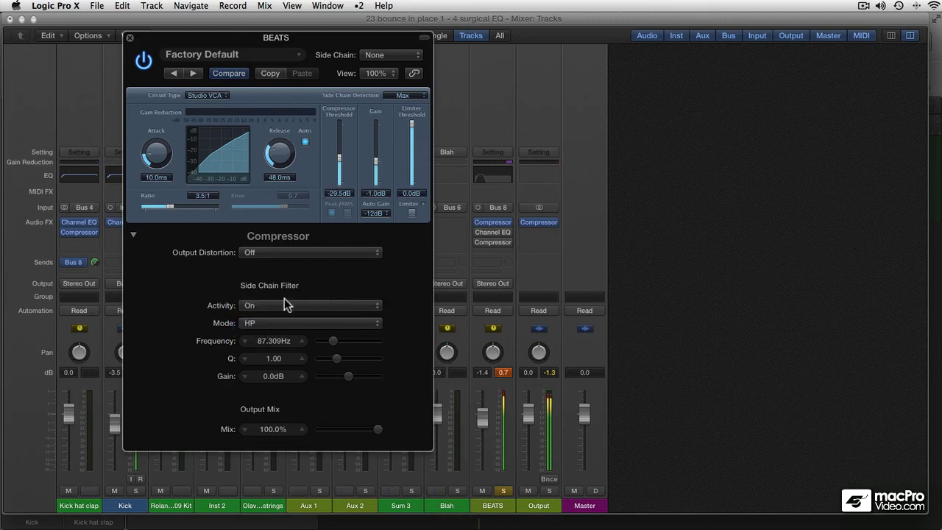